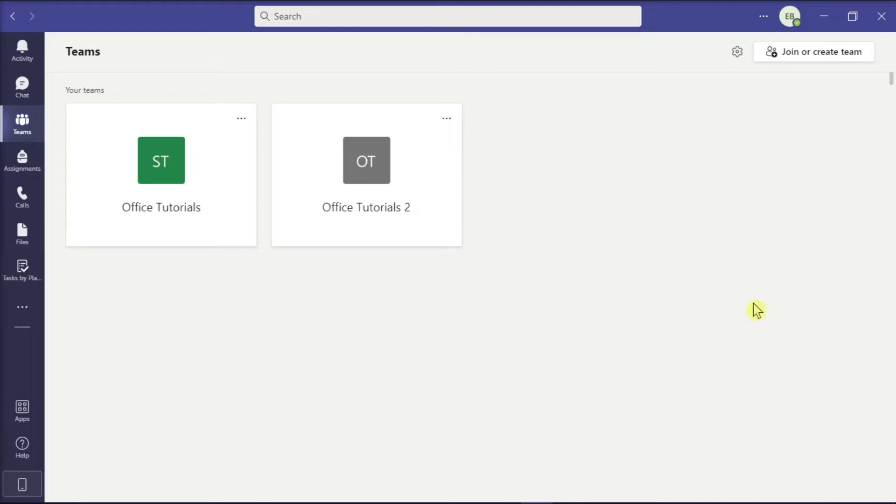
Search Windows for 'credential manager' and open Credential Manager
click(15, 490)
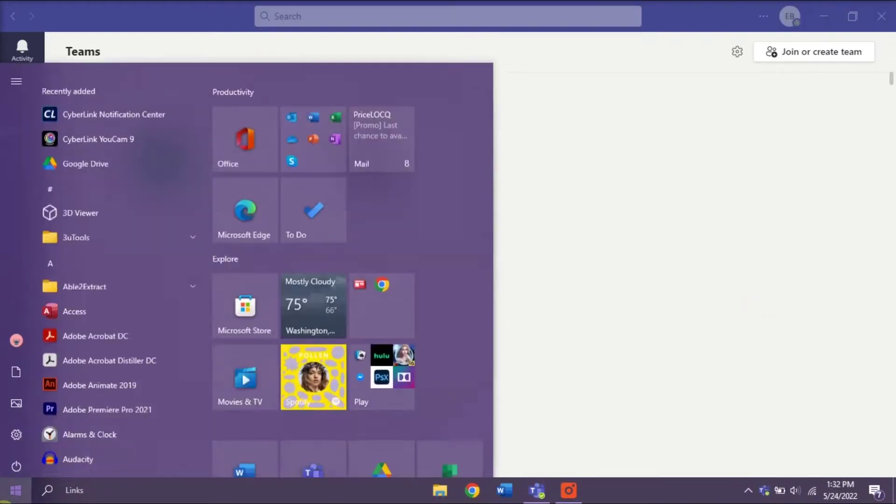
text(creden)
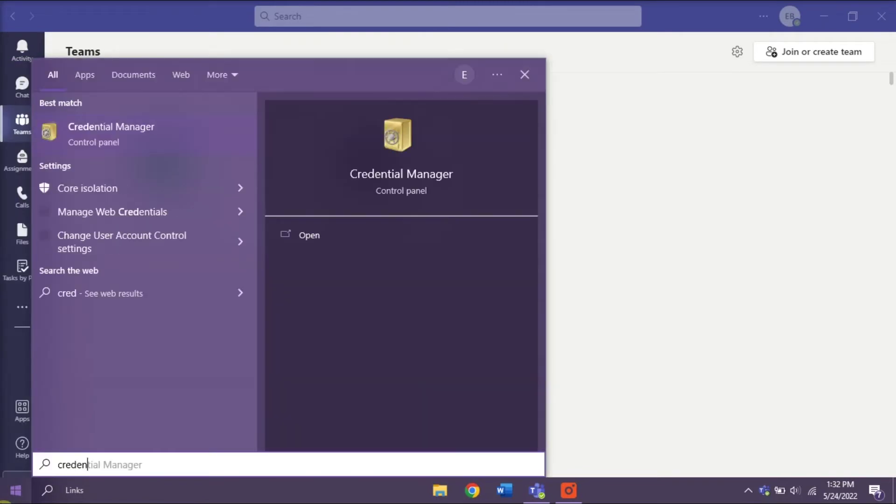
text(tial manager)
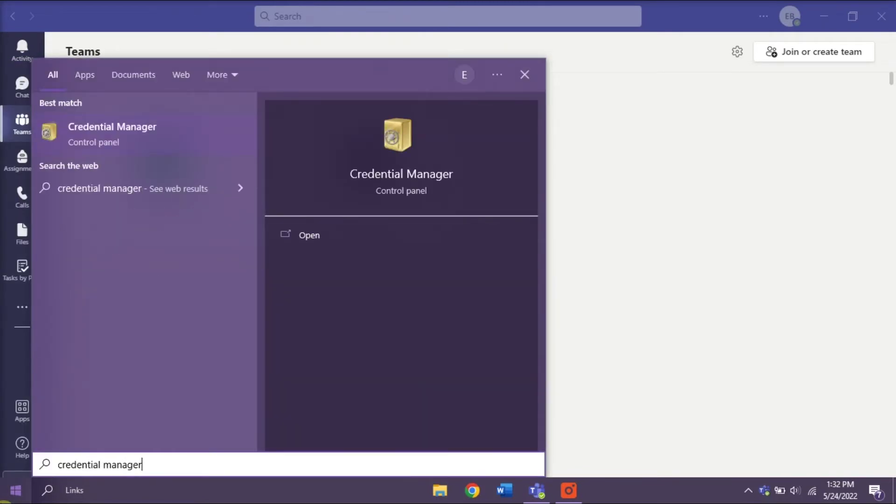
click(156, 140)
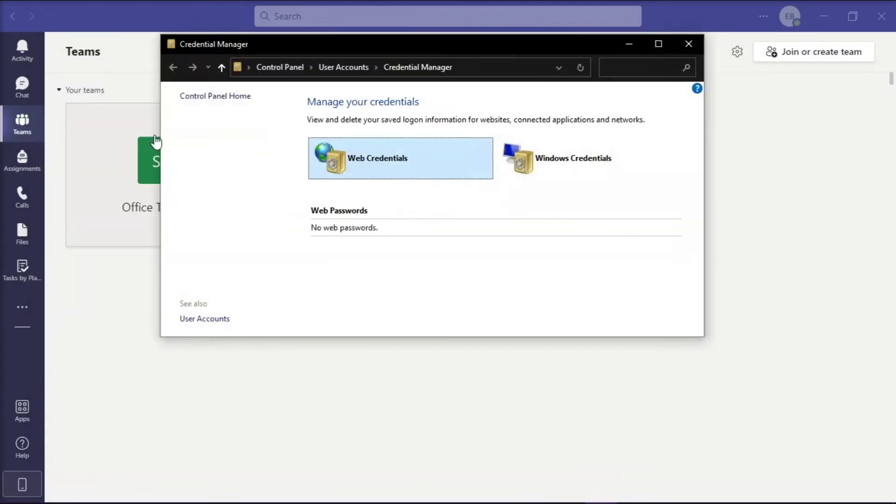
Remove the second MicrosoftAccount entry from Windows Credentials and close Credential Manager
click(558, 162)
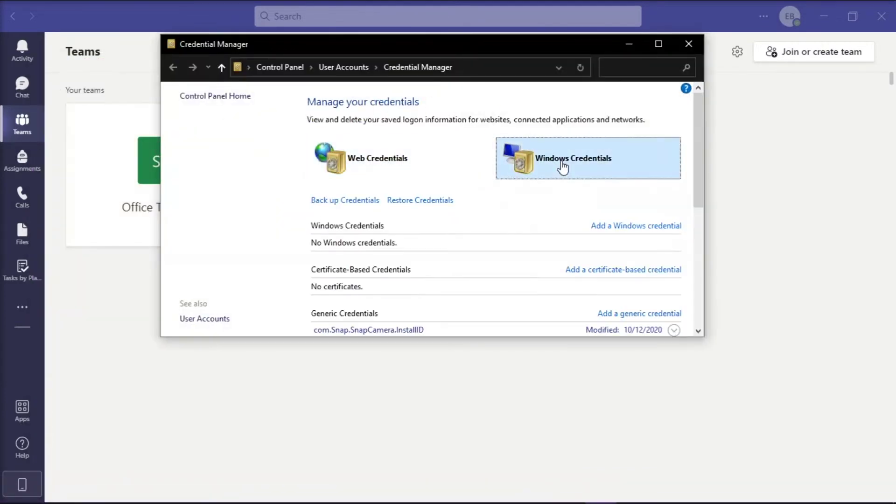
scroll(575, 270, down, 4)
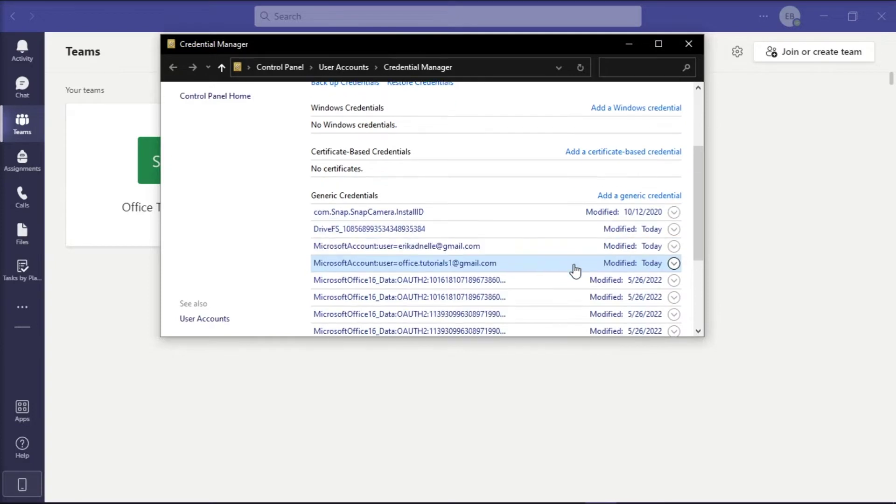
click(536, 247)
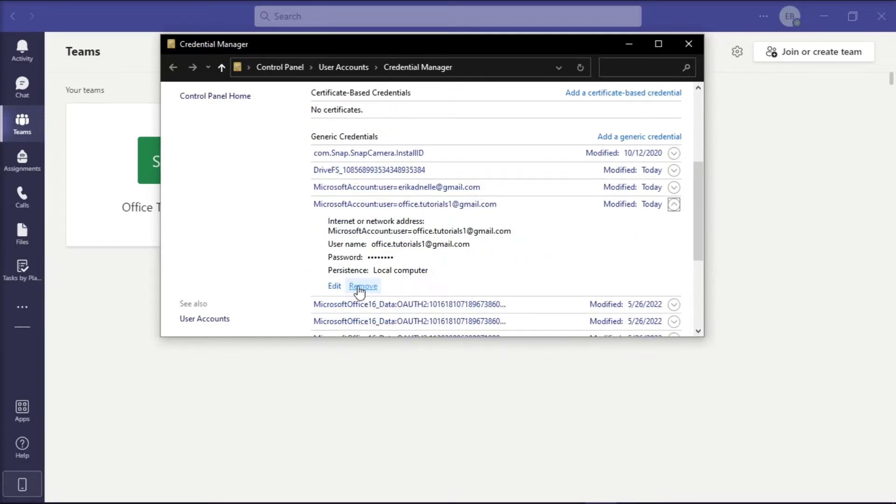
click(688, 44)
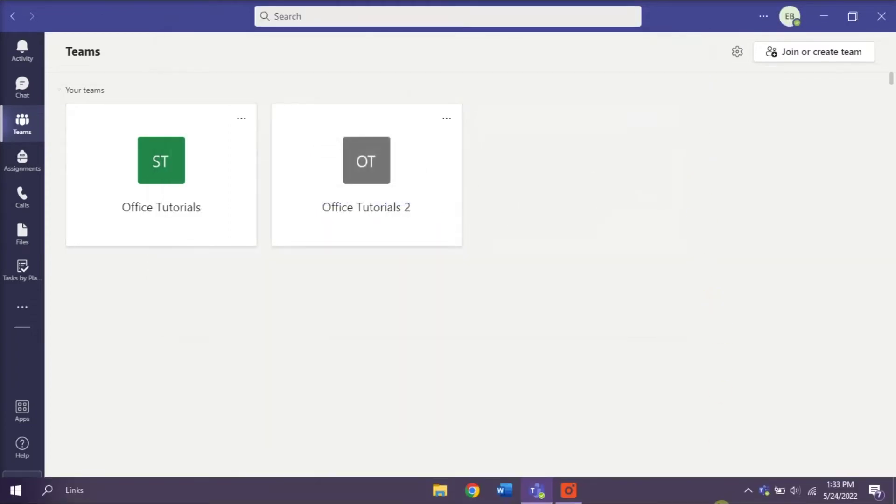
right_click(763, 490)
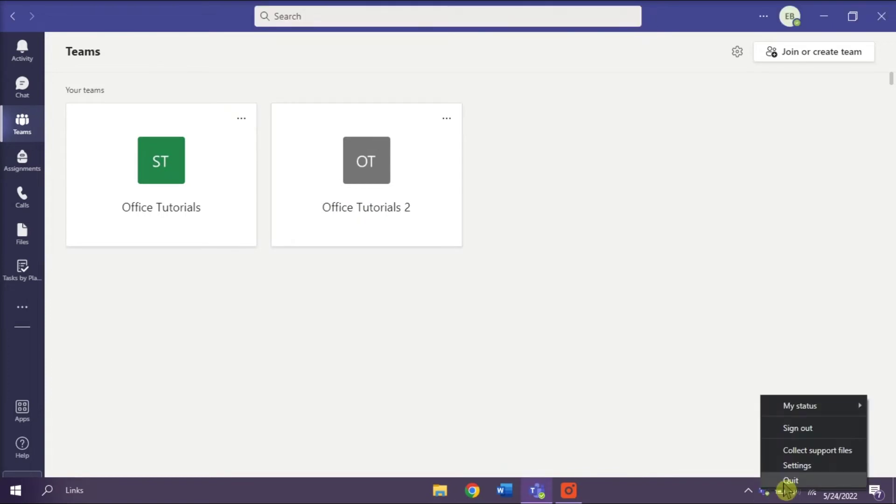
Quit Teams from its tray icon menu, then start File Explorer
click(795, 481)
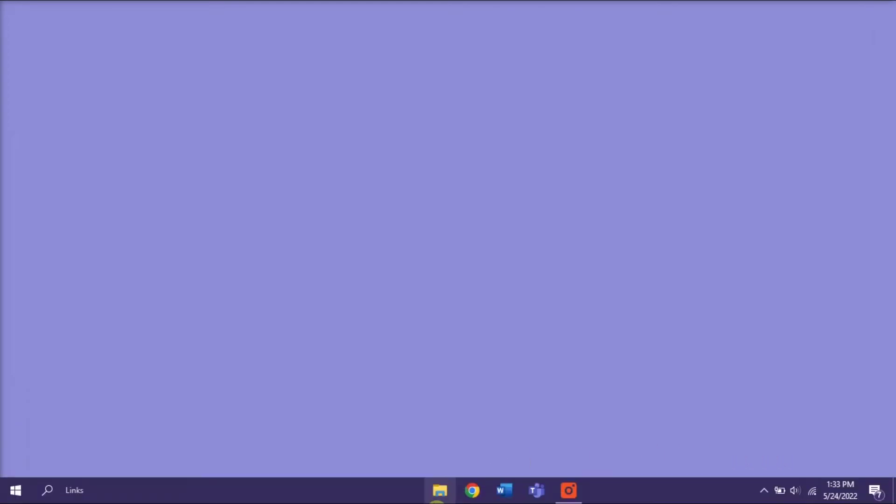
click(440, 490)
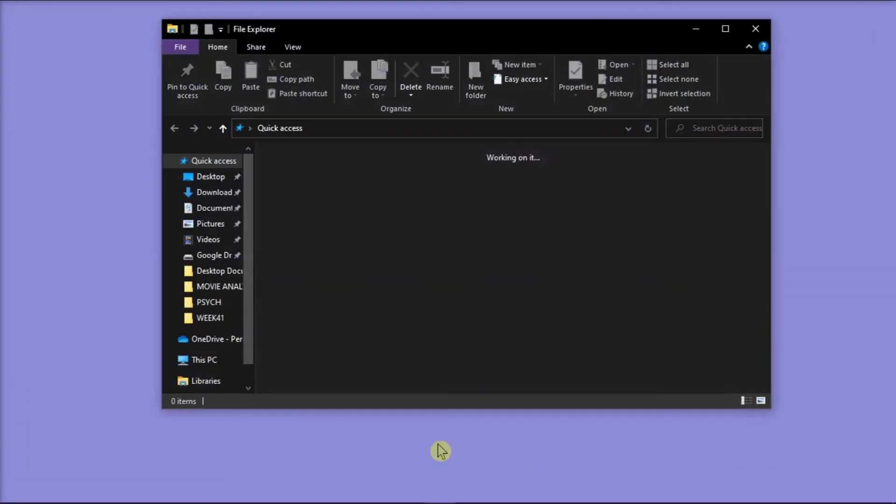
Go to %appdata%/Microsoft/Teams through the File Explorer address bar
click(401, 129)
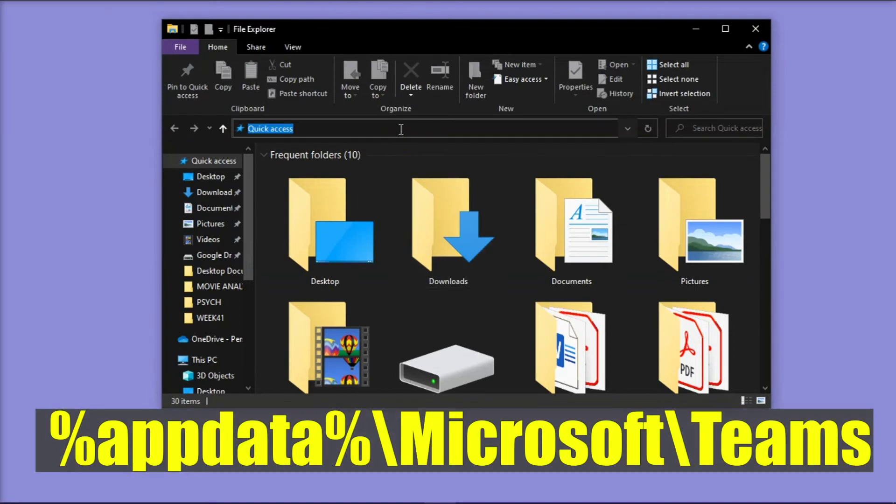
text(%appdata%/Microsoft/Teams)
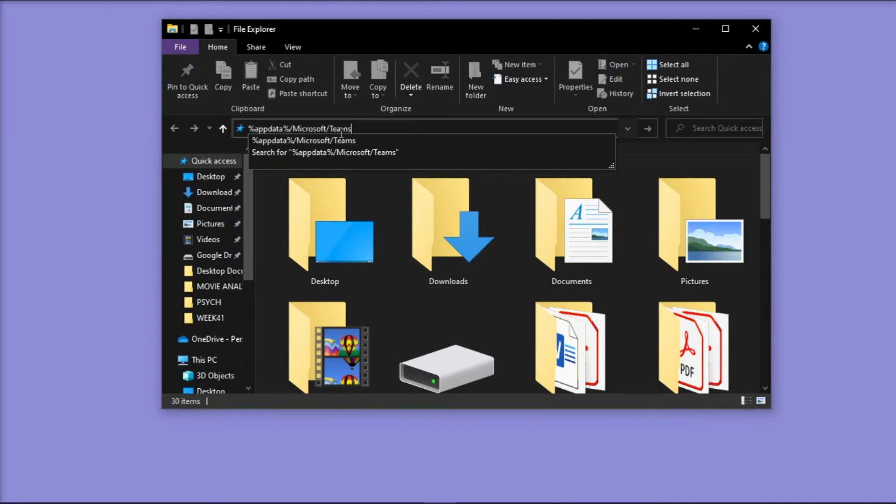
key(Return)
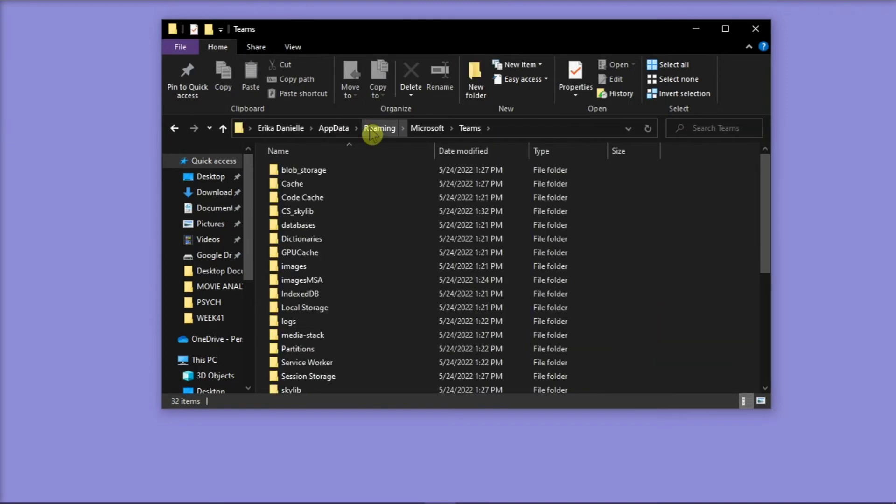
click(604, 230)
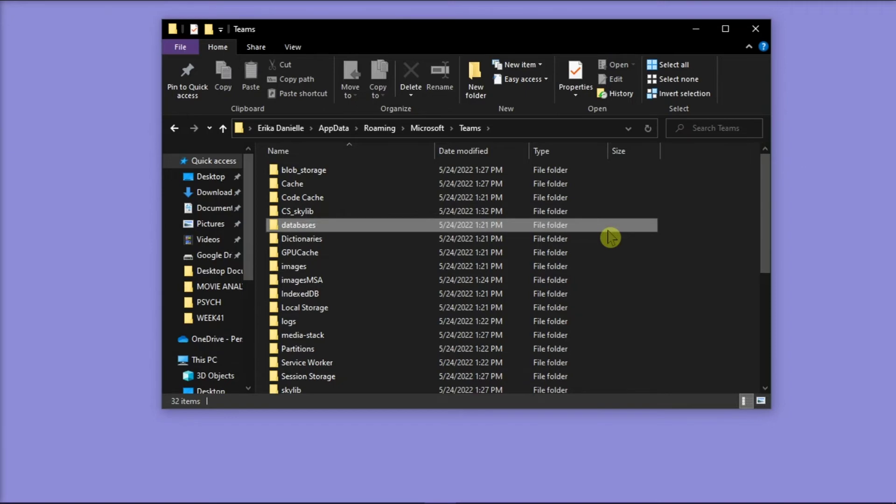
Delete all 32 items in the Teams folder, then relaunch Microsoft Teams
key(ctrl+a)
right_click(610, 238)
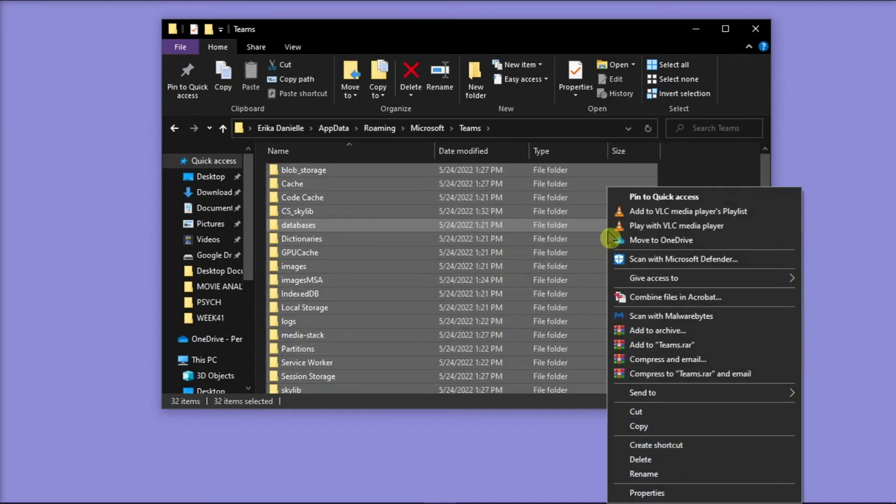
click(642, 460)
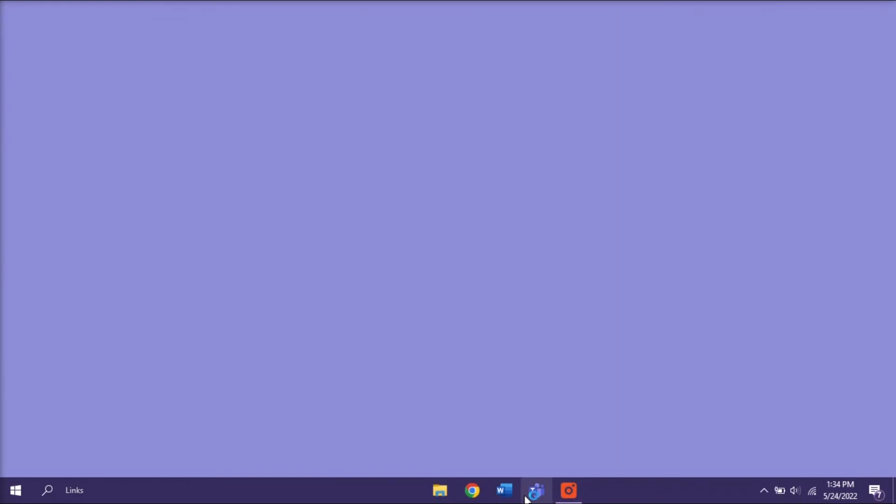
click(535, 491)
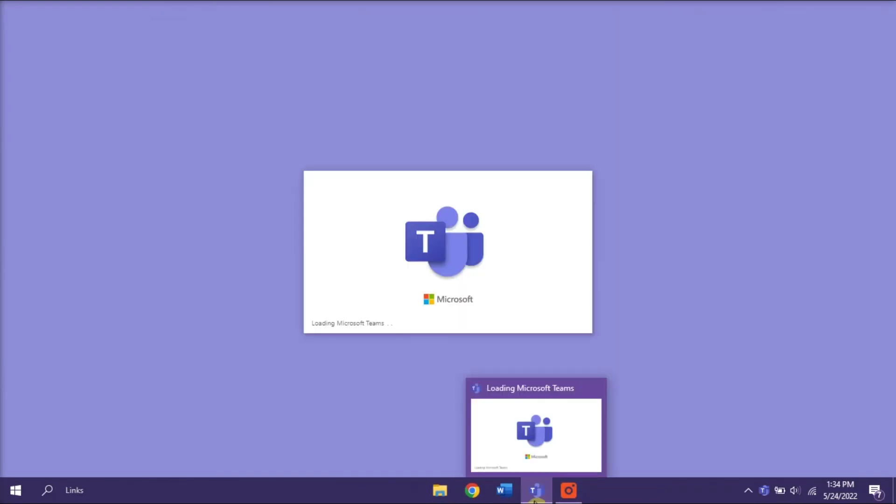